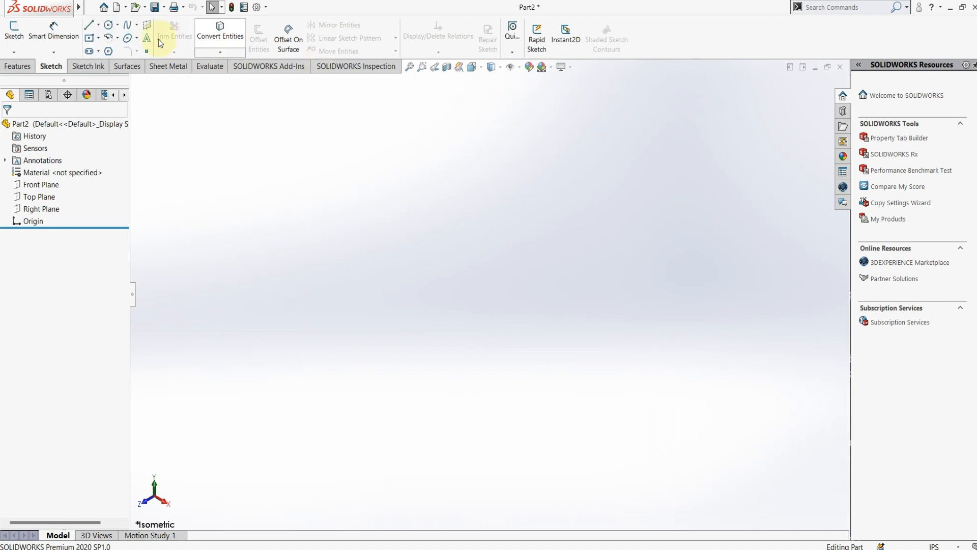
click(118, 38)
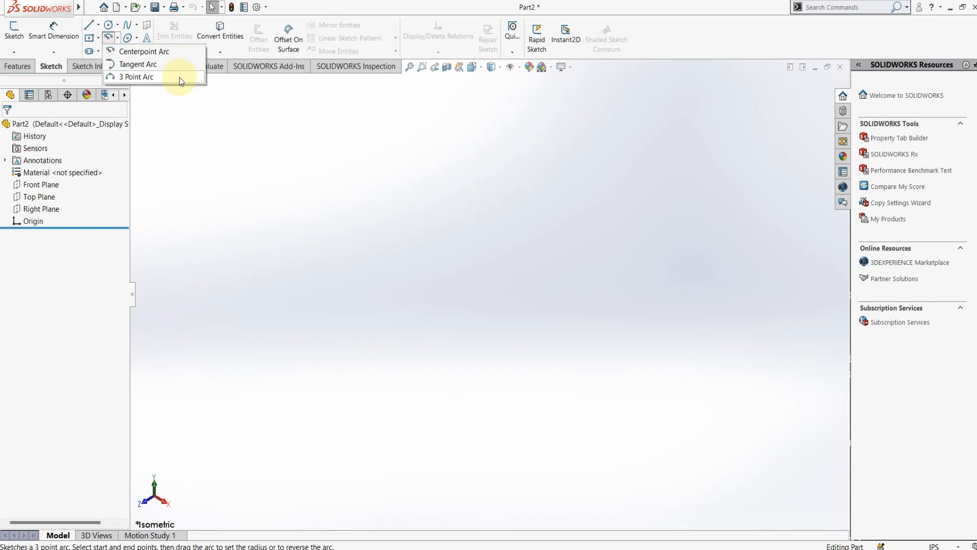
click(172, 106)
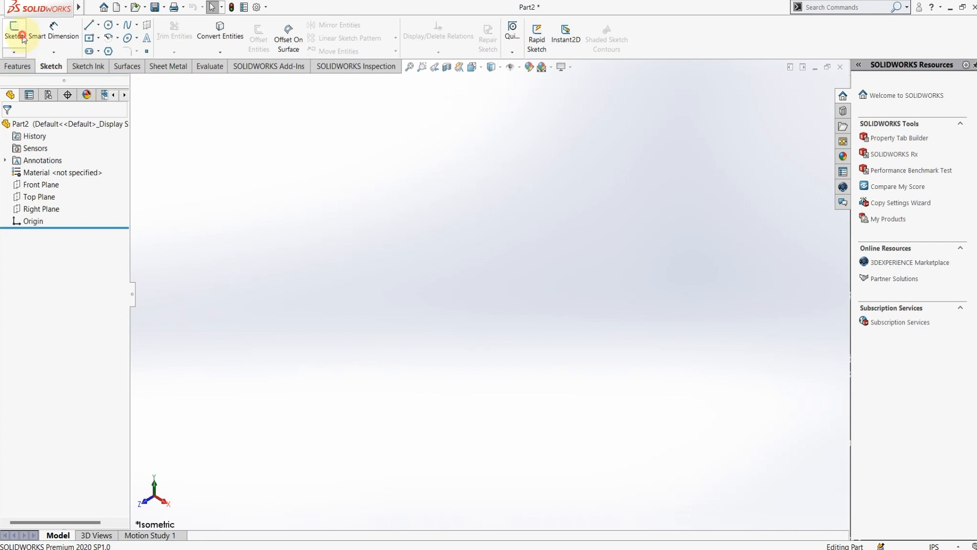
Open a sketch on the Front Plane and draw a 90° centerpoint arc of about 1.88 in radius, up and left of the origin.
click(22, 37)
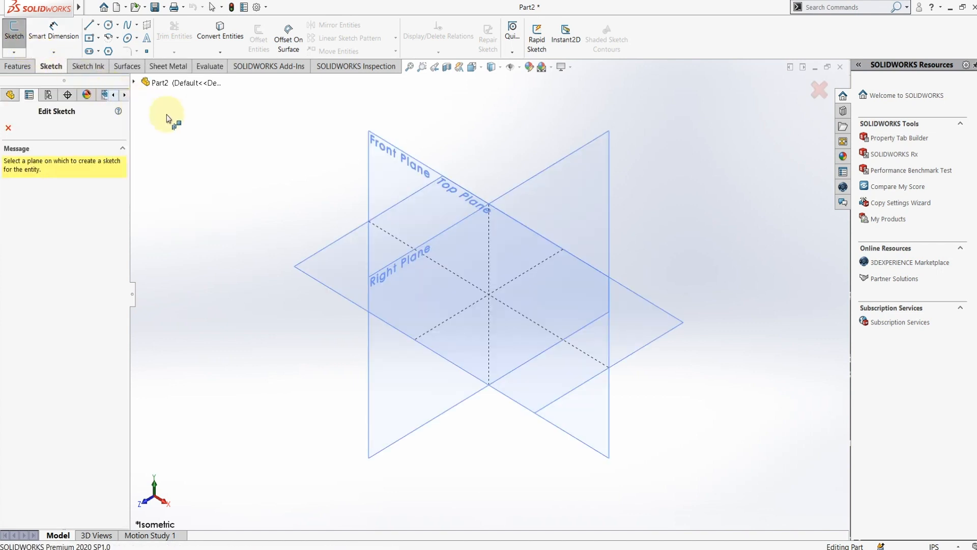
click(372, 157)
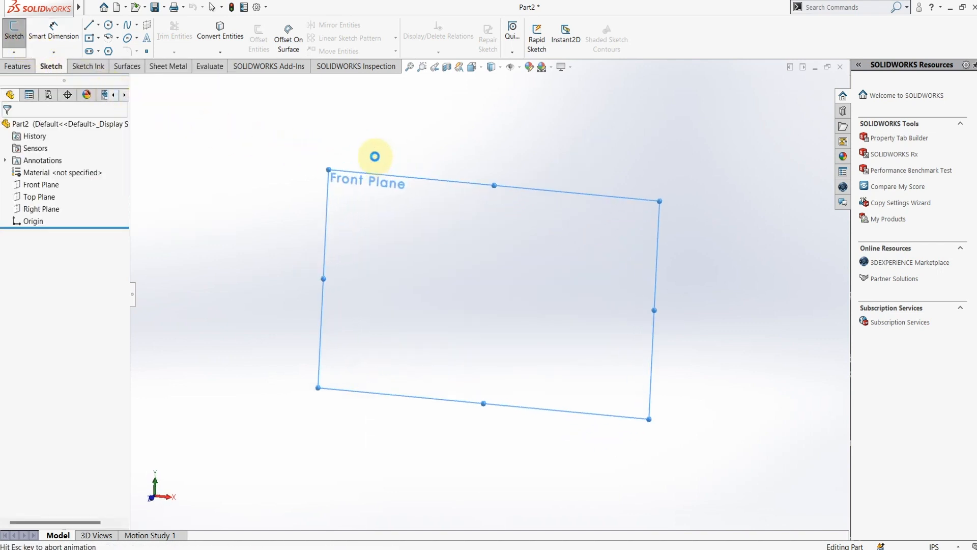
click(117, 38)
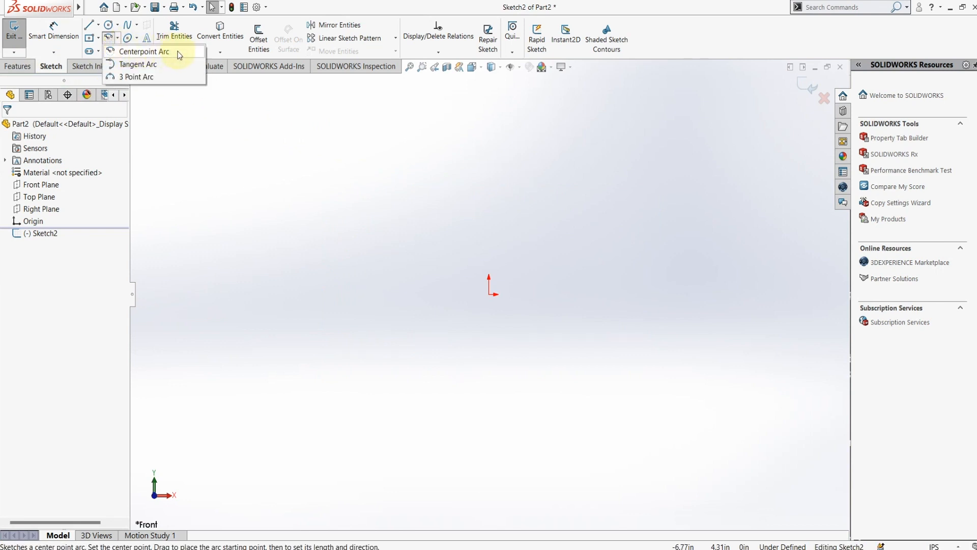
click(144, 51)
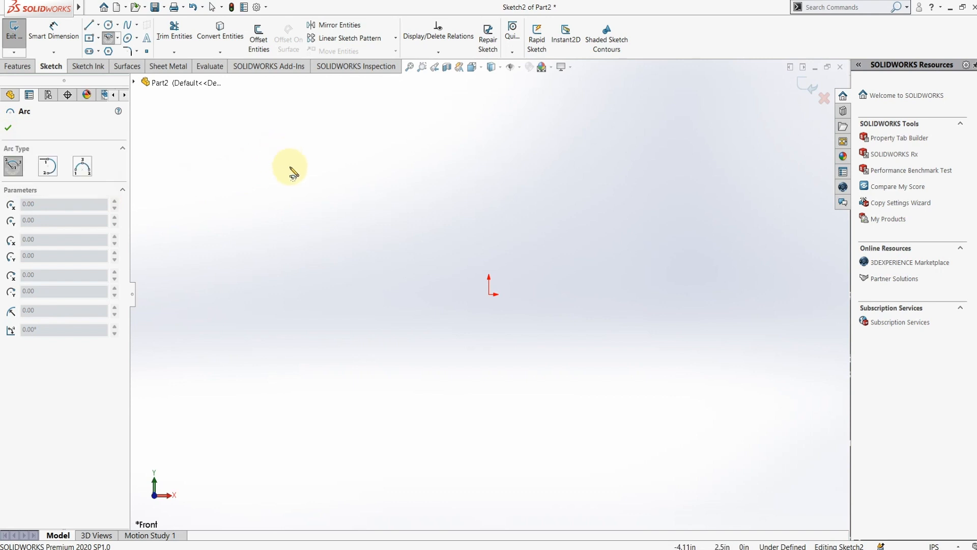
click(287, 225)
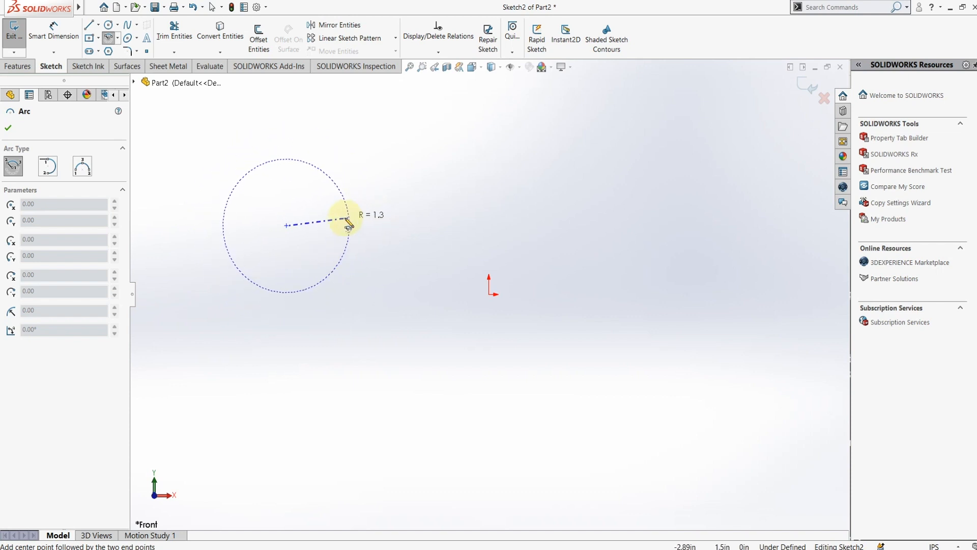
click(378, 226)
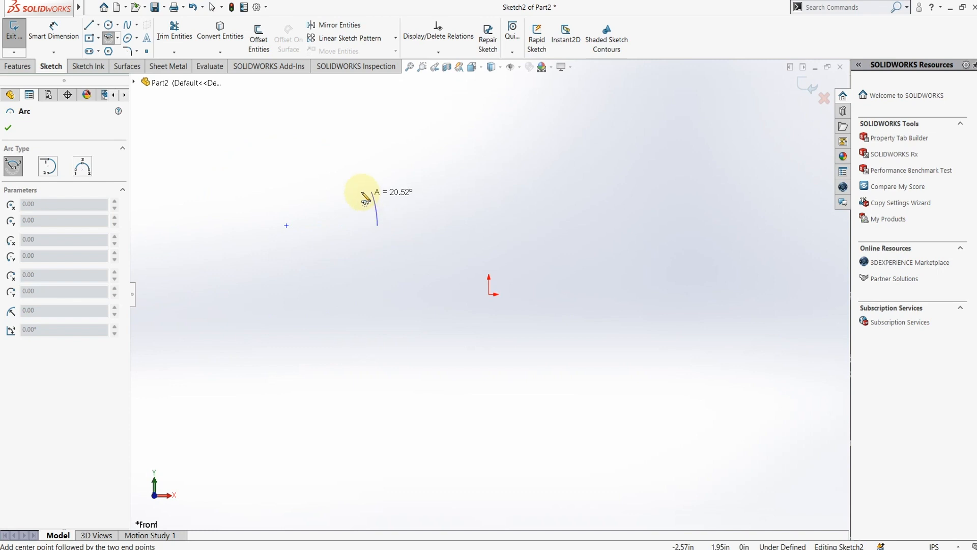
click(288, 159)
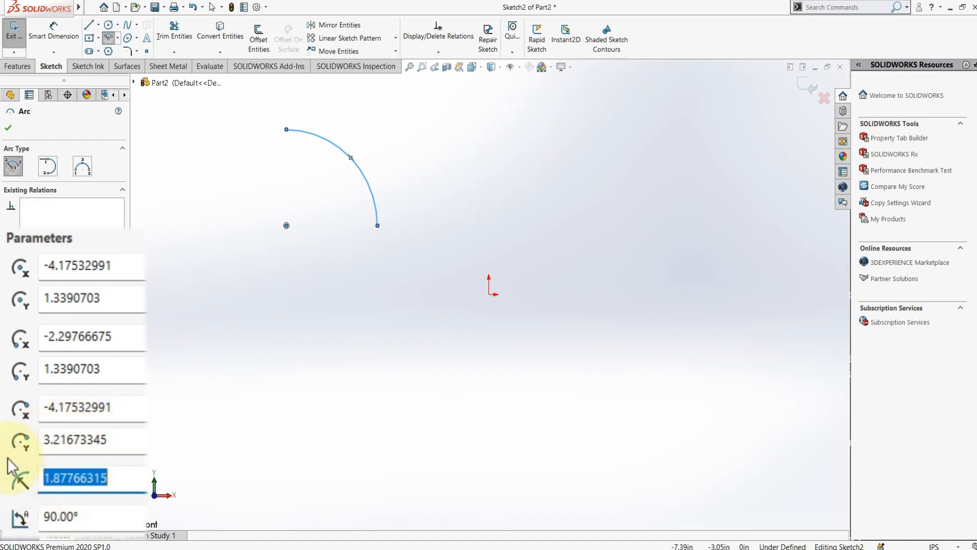
Set the new arc's radius to 2 in and its angle to 180°.
double_click(132, 483)
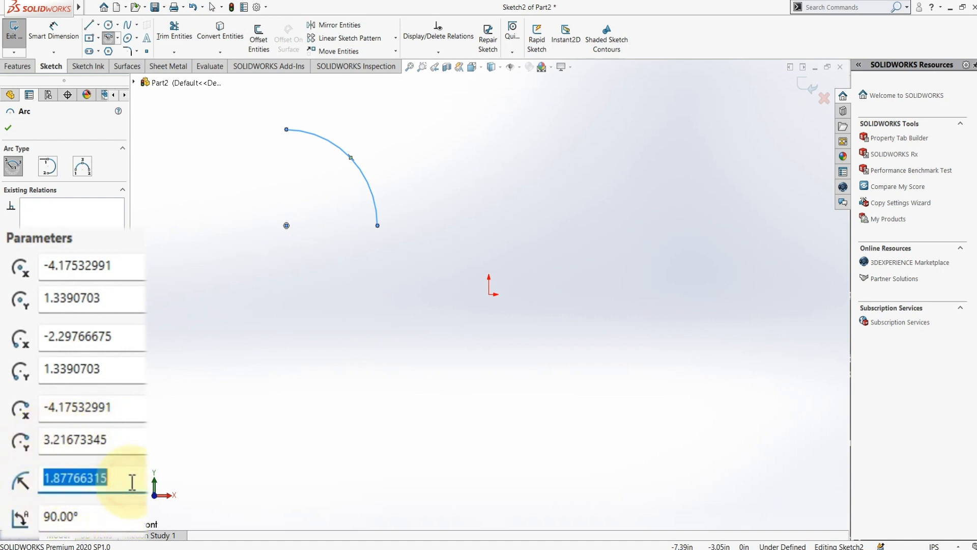
text(2)
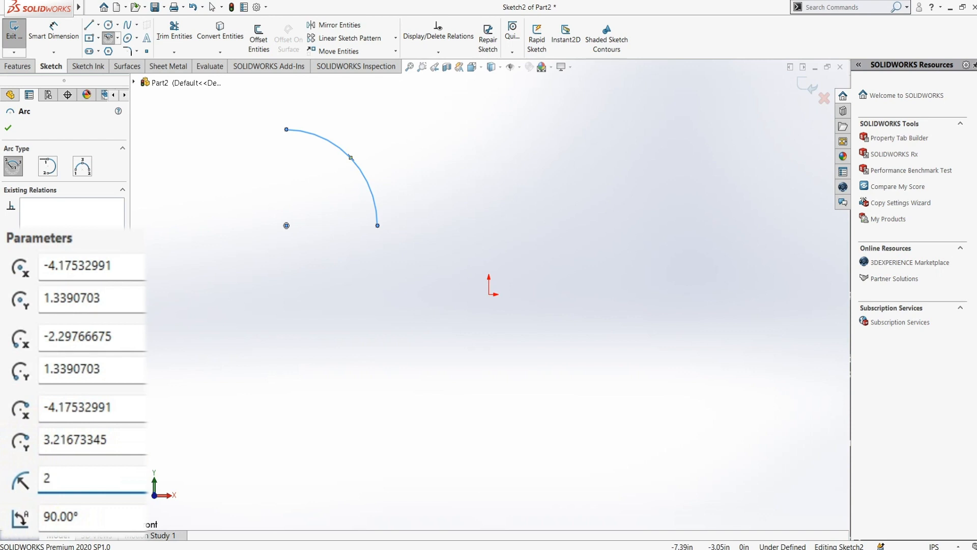
key(Return)
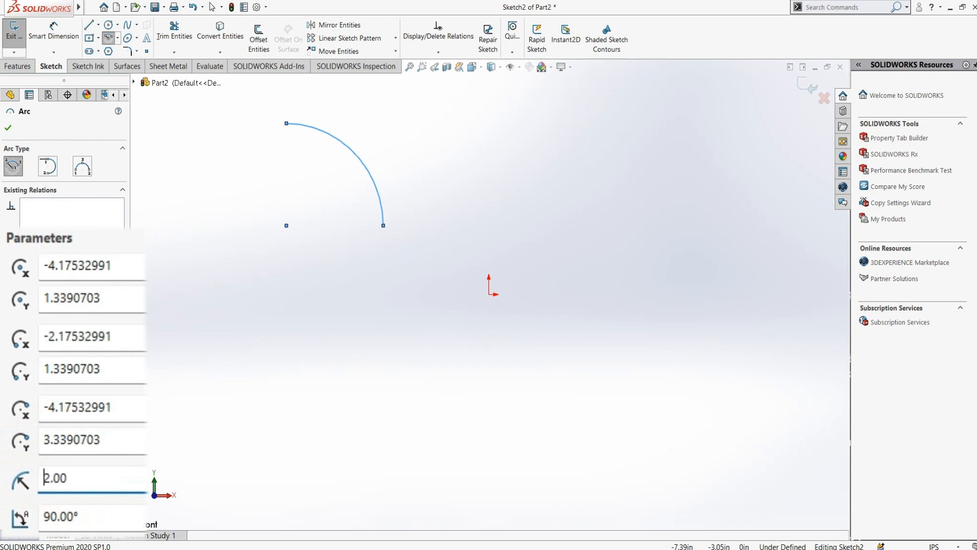
click(139, 515)
text(180)
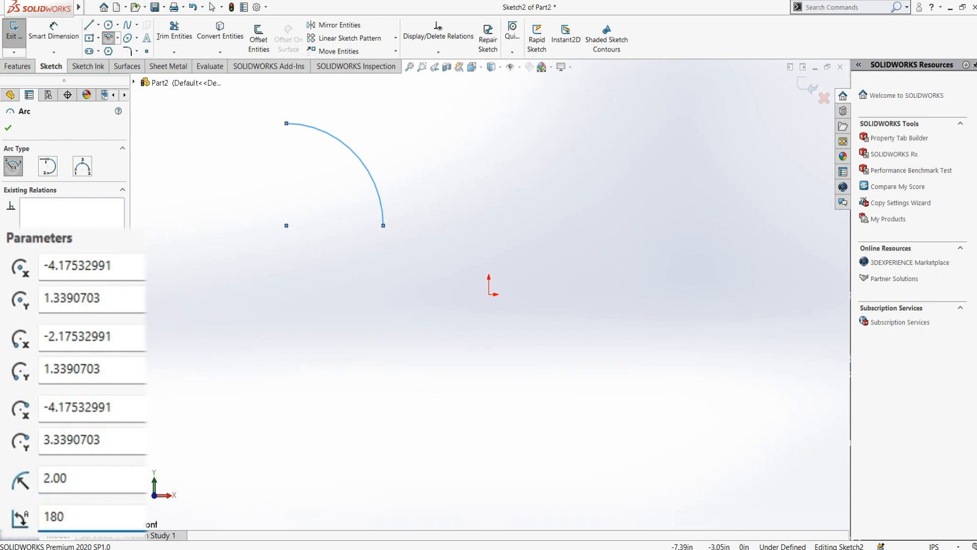
key(Return)
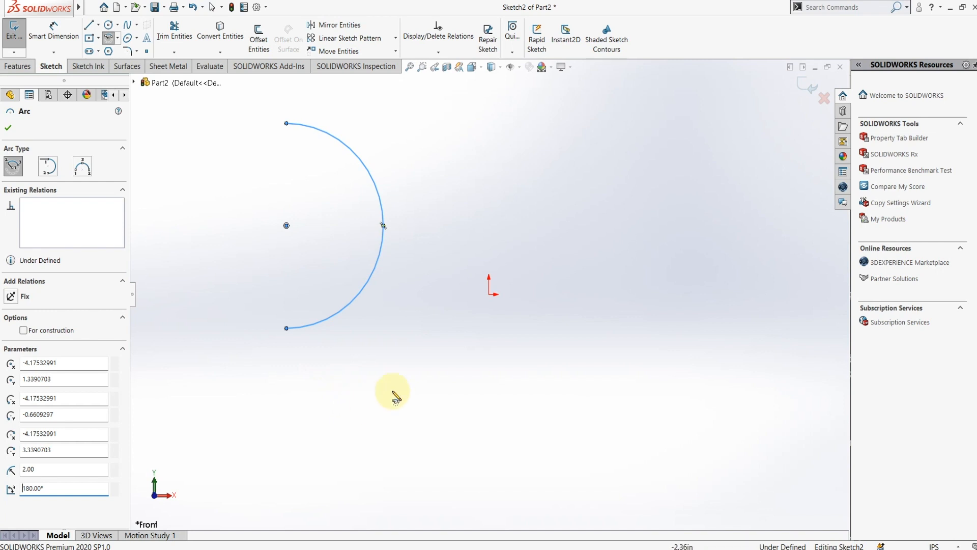
Draw a 270° centerpoint arc of about 1.33 in radius centred on the origin, from directly below it counterclockwise to its left side.
click(490, 294)
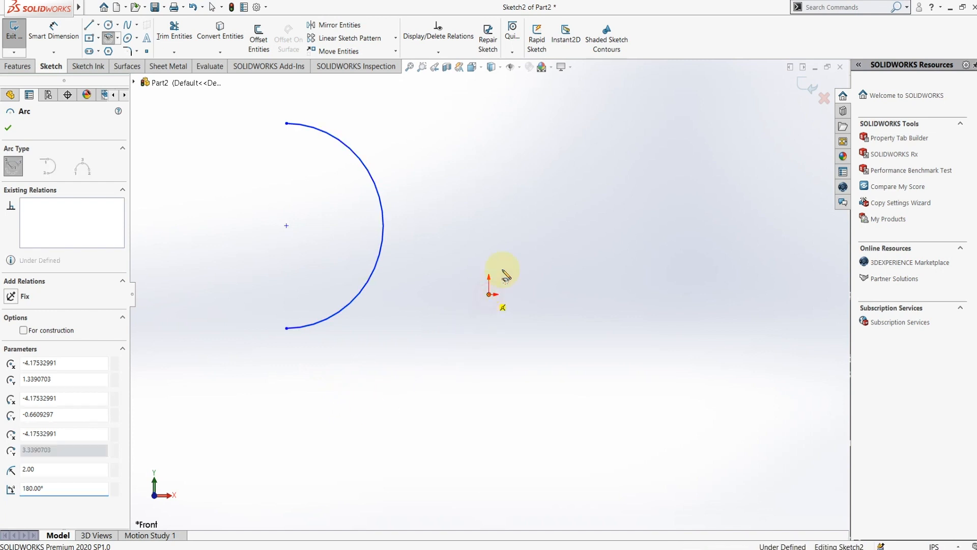
click(488, 362)
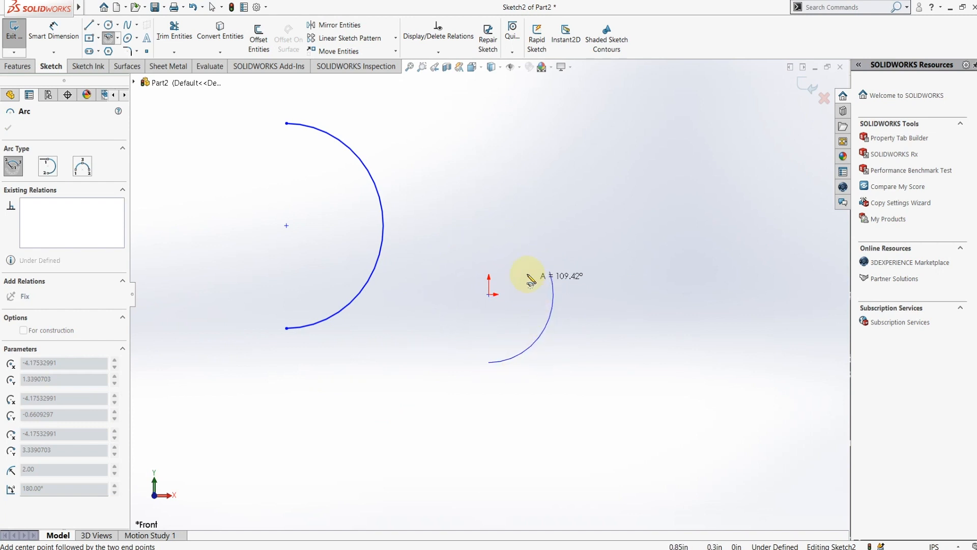
click(442, 300)
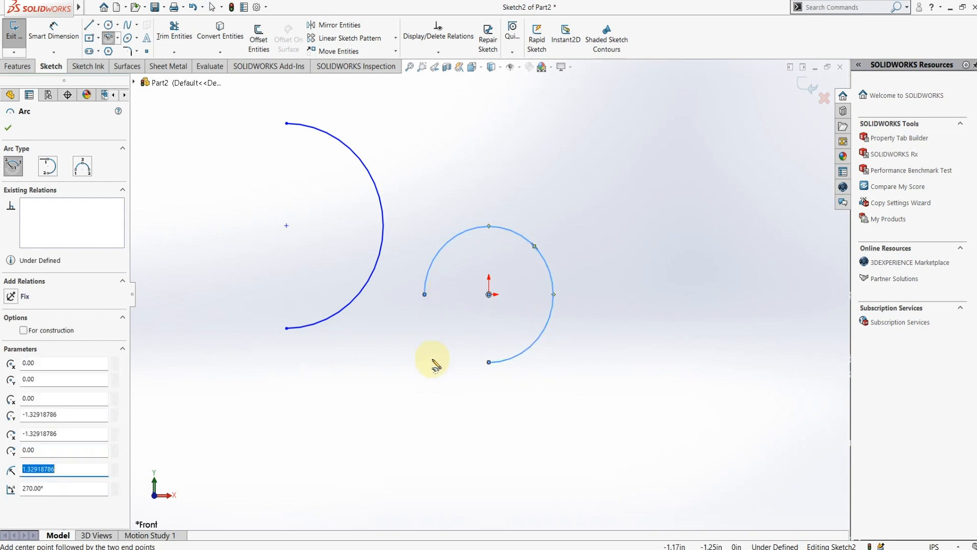
key(Escape)
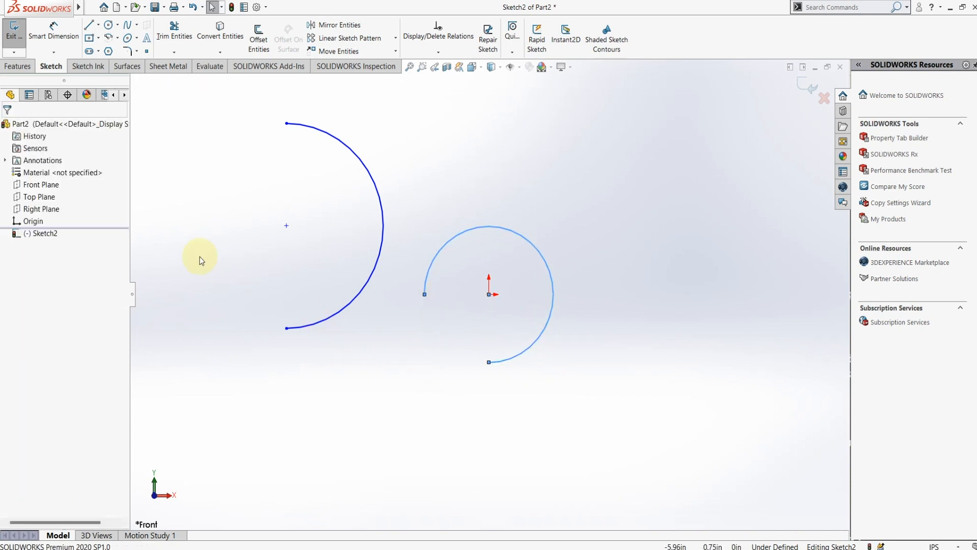
Activate the Tangent Arc tool and try to start an arc in empty space away from any segment endpoint.
click(118, 38)
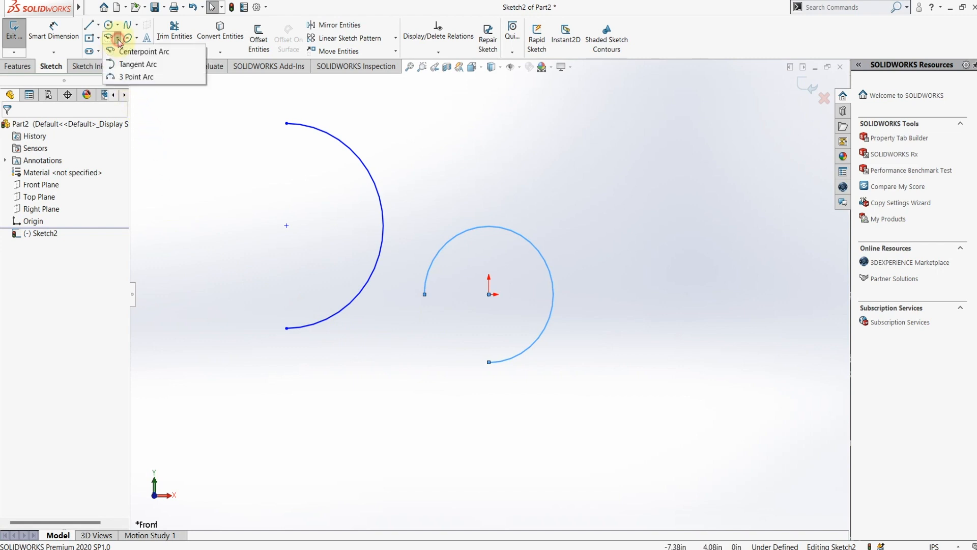
click(145, 65)
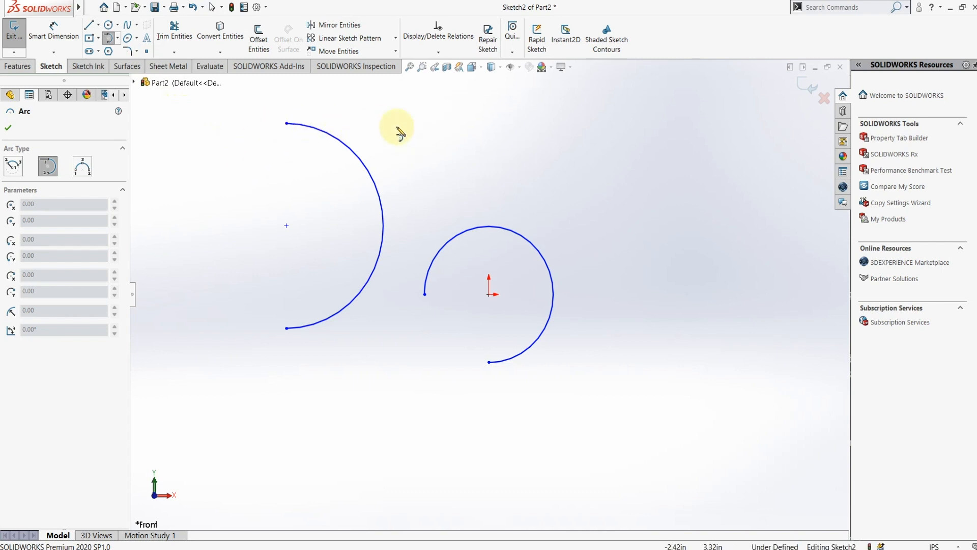
click(591, 165)
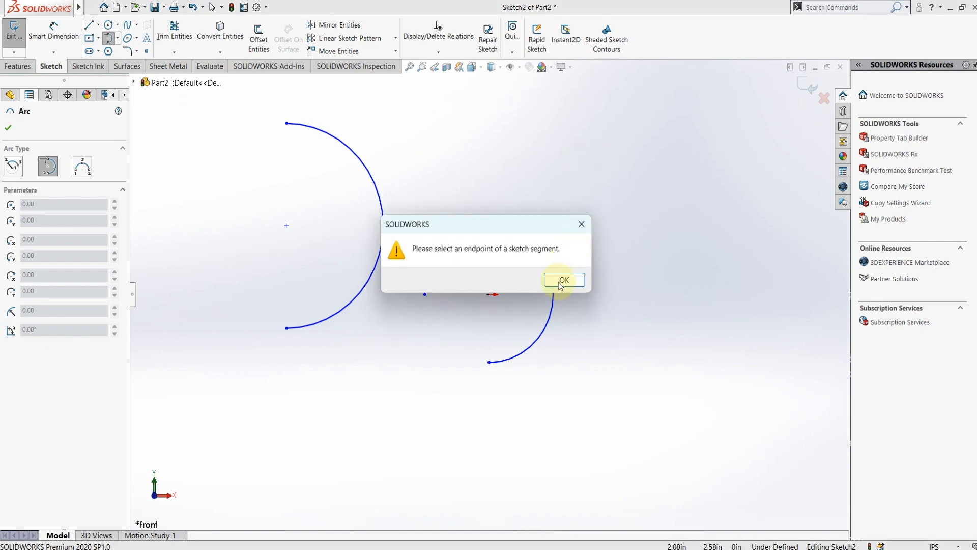
click(559, 278)
click(331, 395)
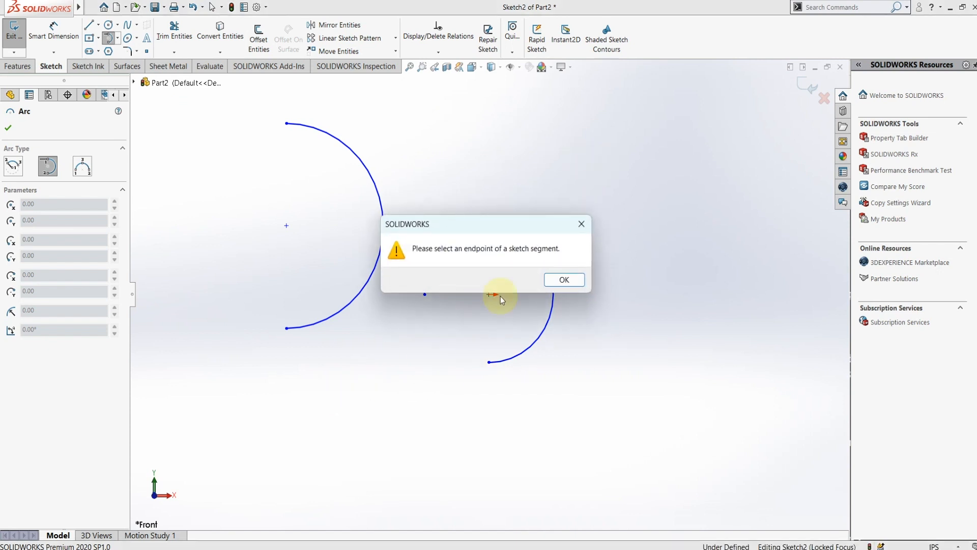
click(566, 282)
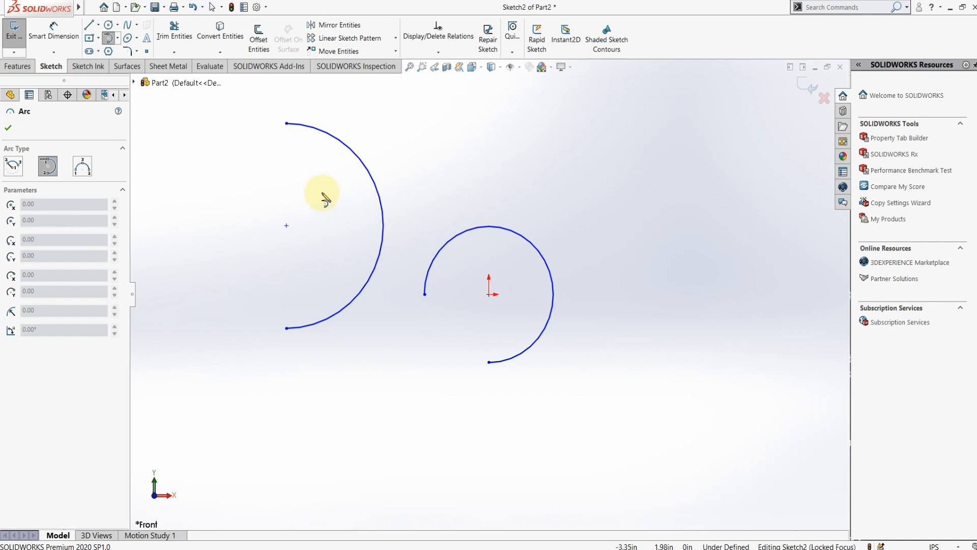
Draw three chained tangent arcs from the semicircle's upper endpoint, around its open side, to its lower endpoint.
click(287, 123)
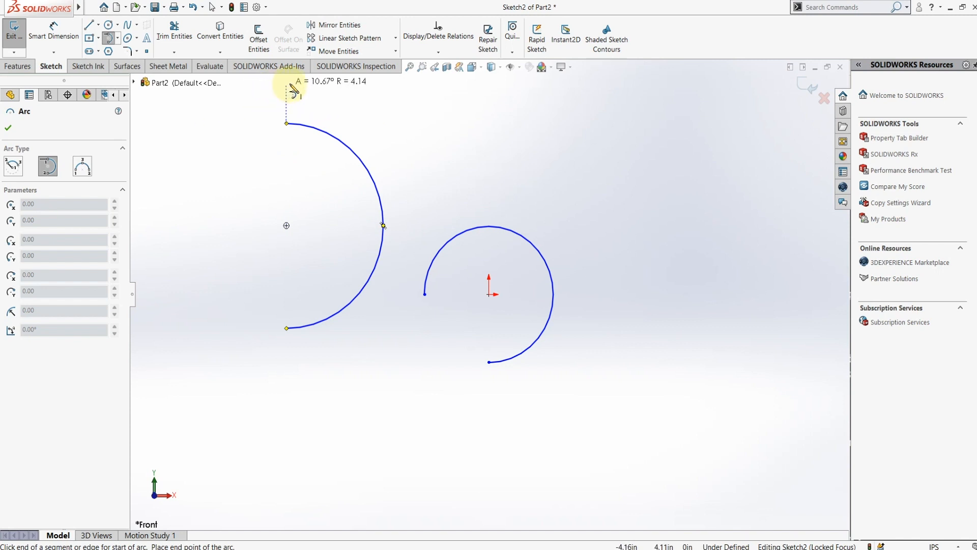
click(304, 84)
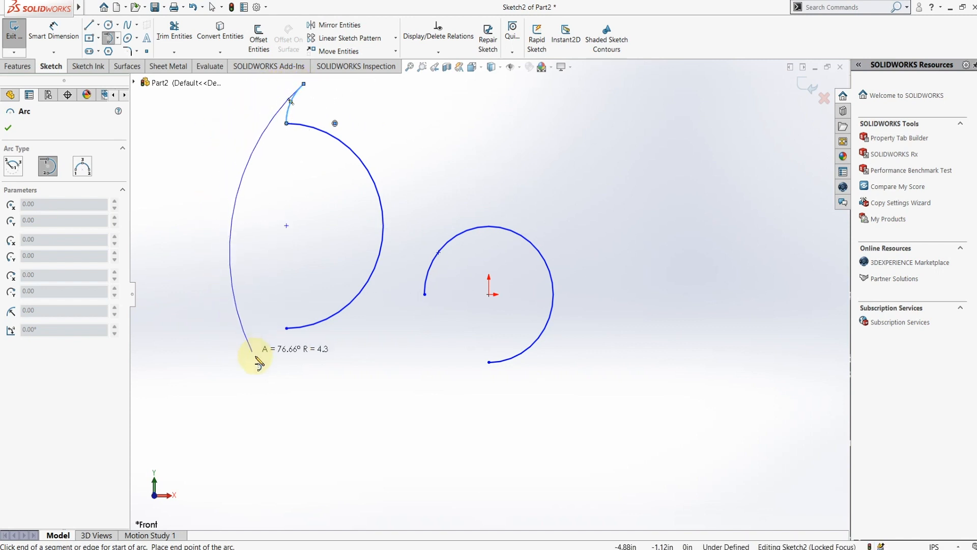
click(304, 378)
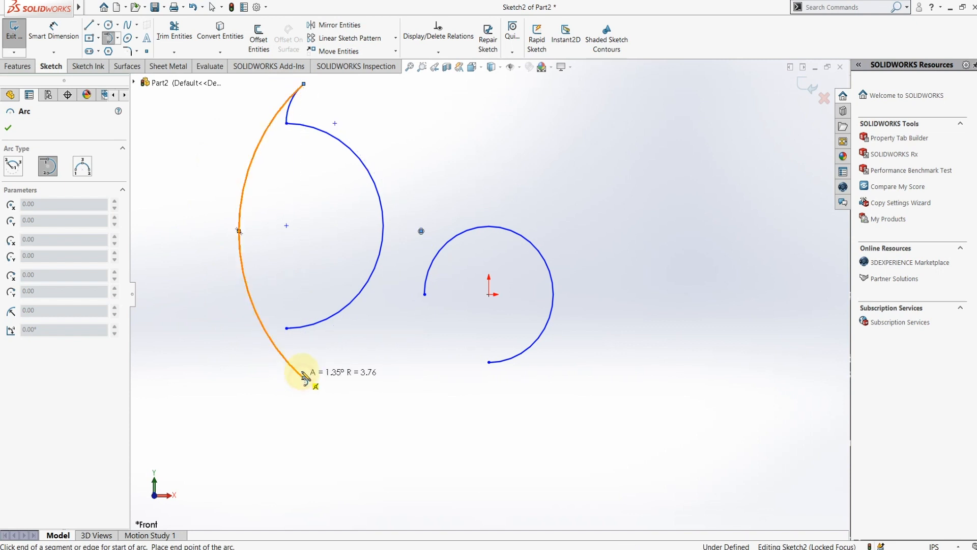
click(286, 329)
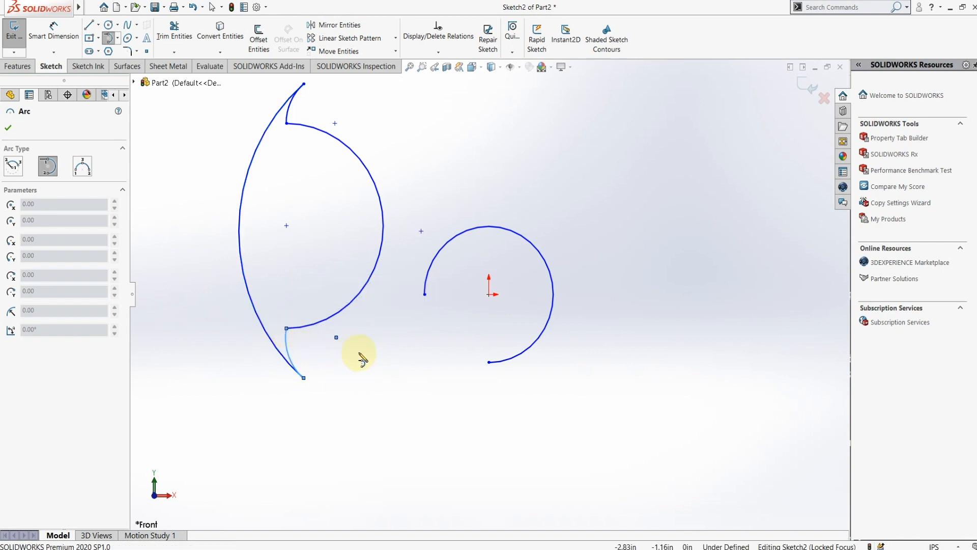
Draw a 180° tangent arc of about 0.88 in radius downward from the lower endpoint of the origin-centred arc.
click(489, 363)
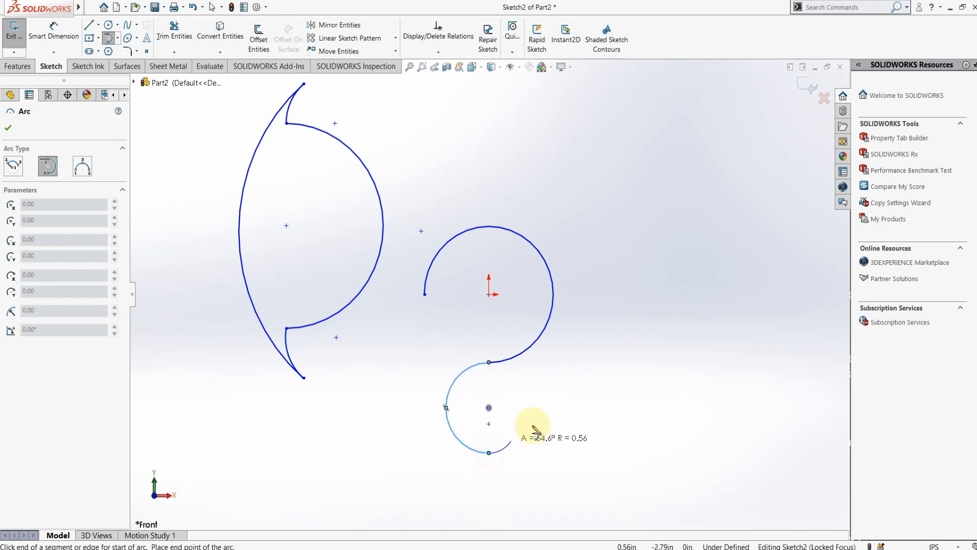
click(489, 453)
key(Escape)
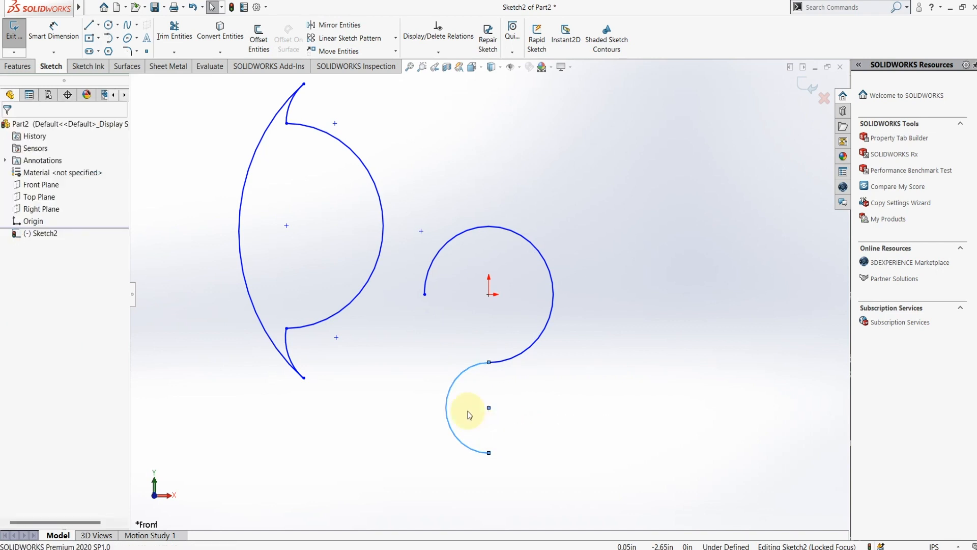
Set the radius of the tangent arc below the origin to 1 in.
click(454, 383)
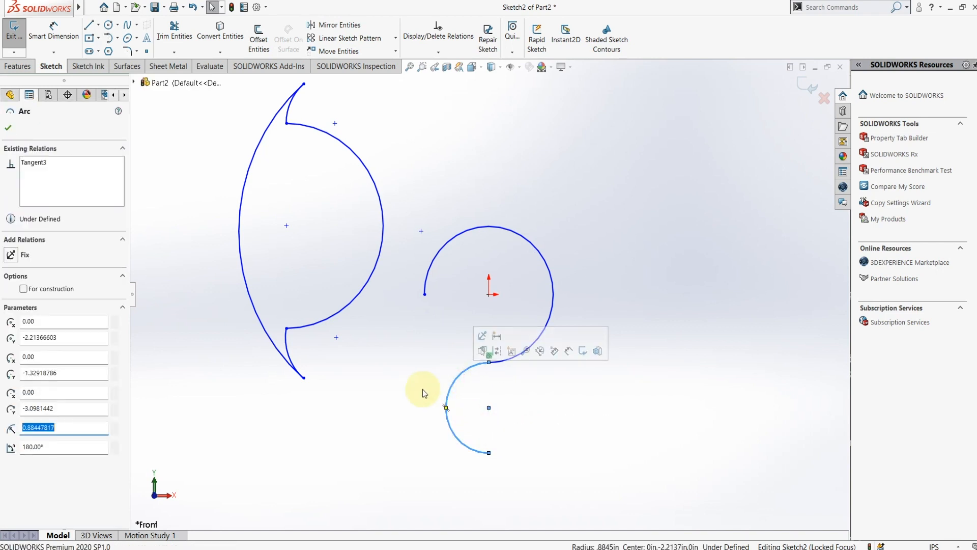
double_click(83, 428)
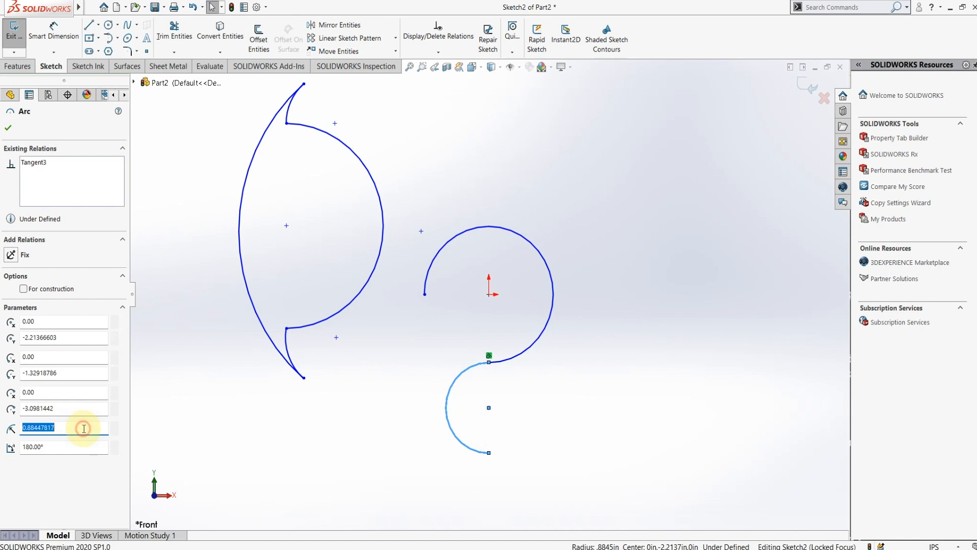
text(1)
key(Return)
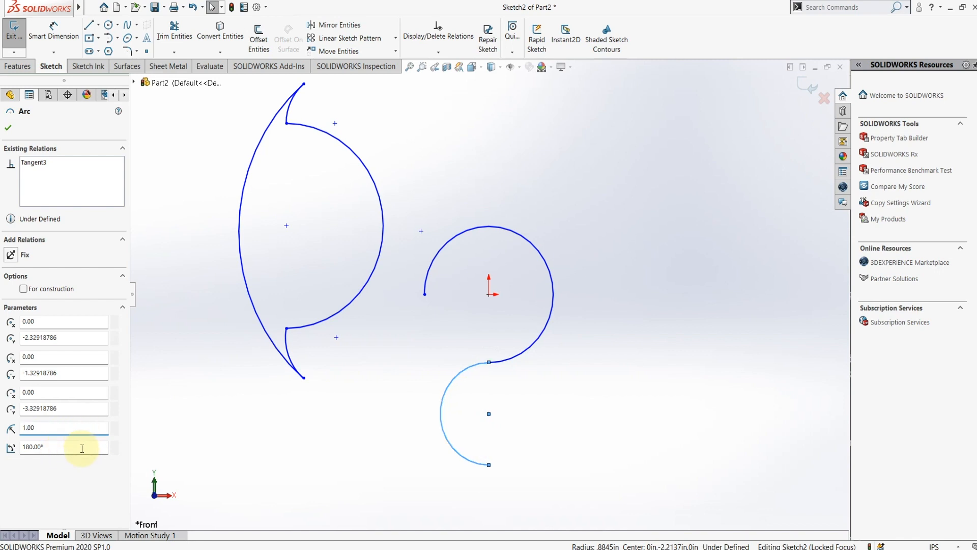
click(329, 450)
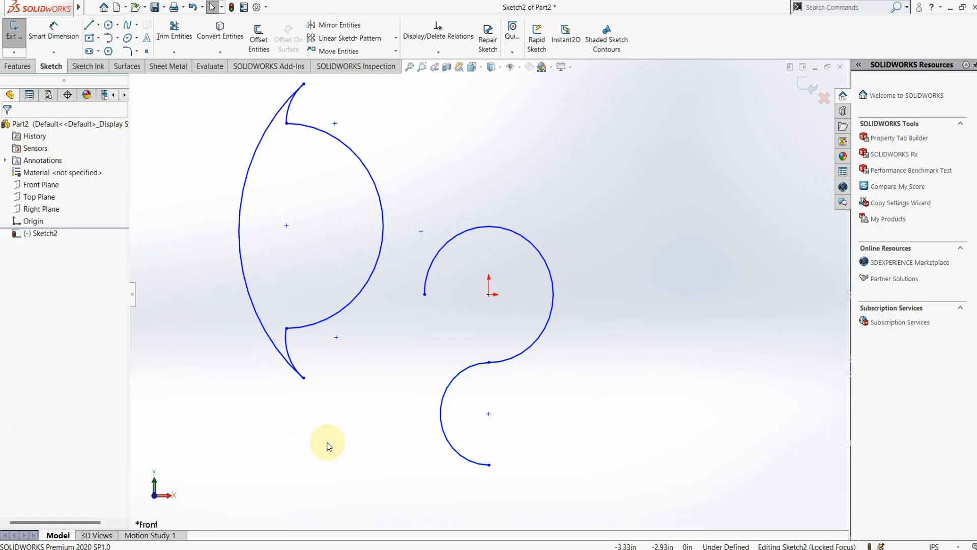
Draw a three-point arc right of the origin, bulging upward, with a horizontal chord of about 2.76 in and a radius of about 1.4 in.
click(117, 38)
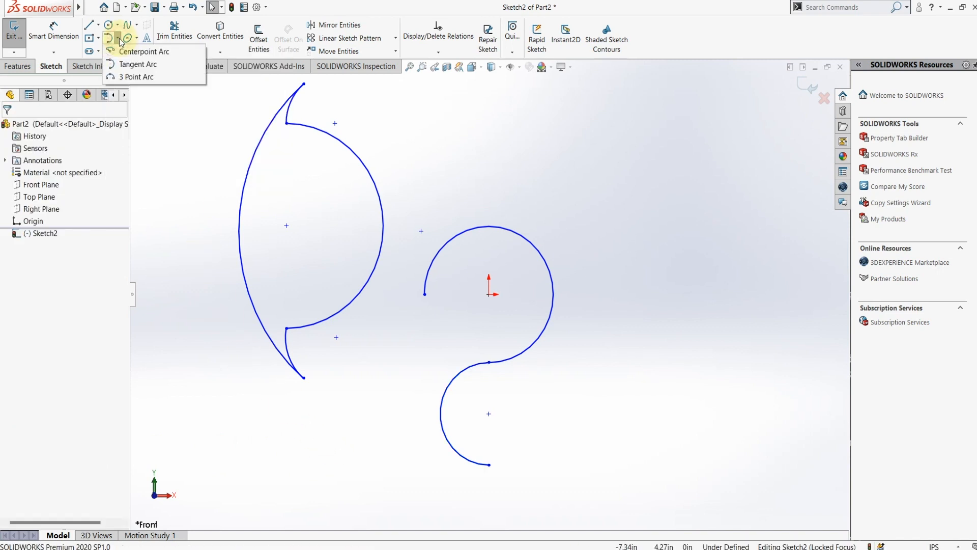
click(179, 78)
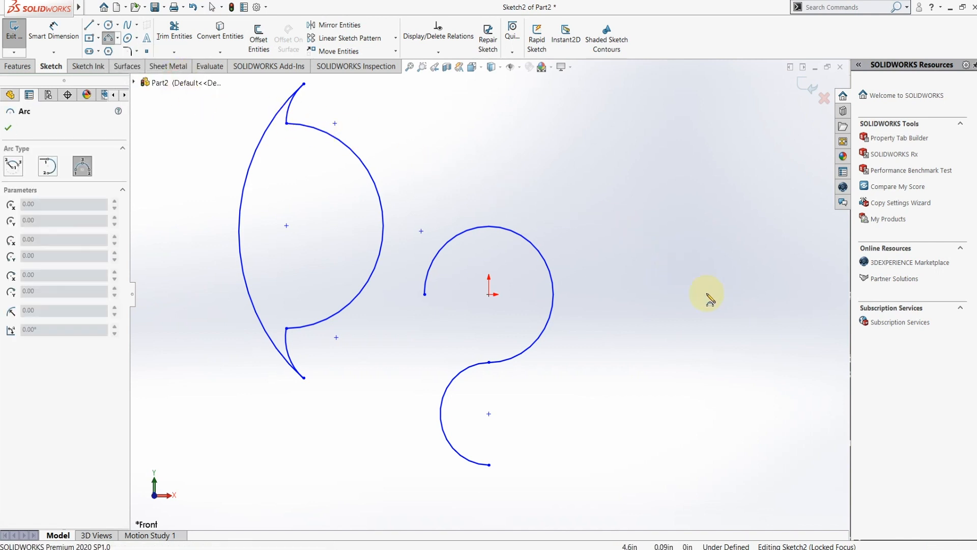
click(653, 294)
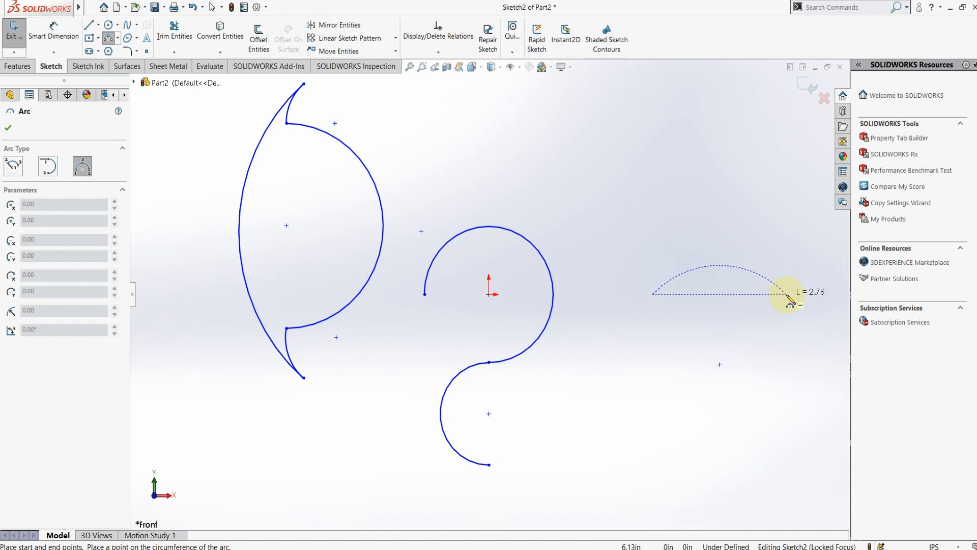
click(786, 294)
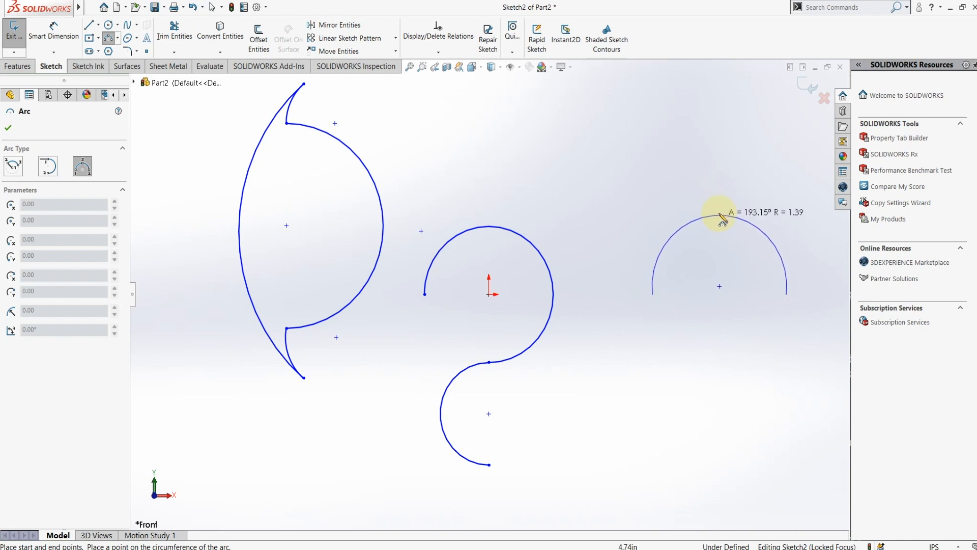
click(720, 214)
key(Escape)
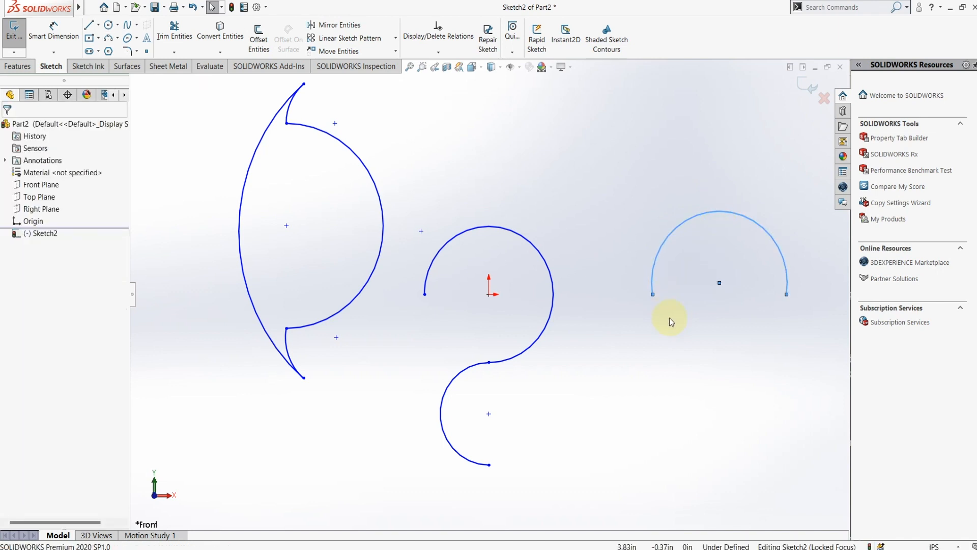
Sketch a closed upright triangle with a horizontal base about 2.11 in long below the three-point arc.
click(90, 26)
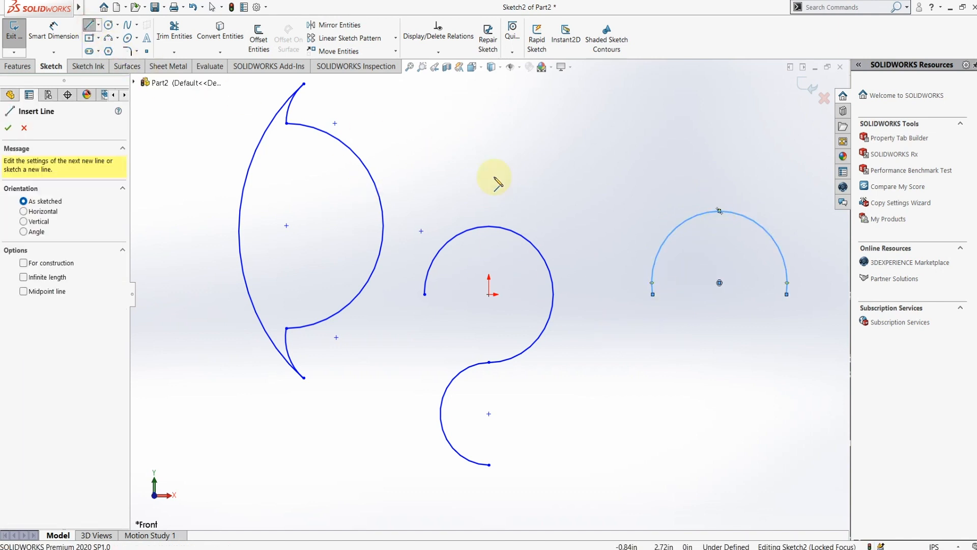
click(614, 463)
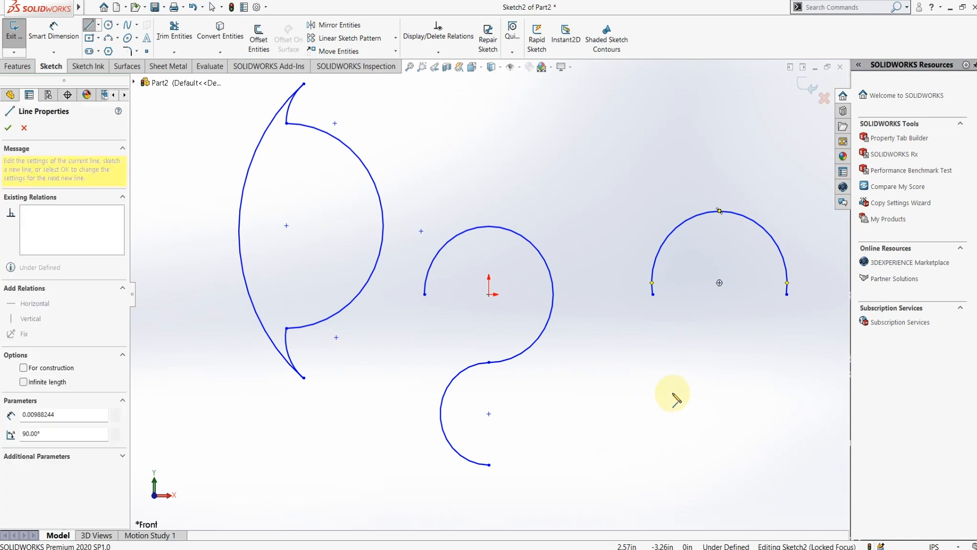
click(665, 375)
click(717, 461)
click(614, 461)
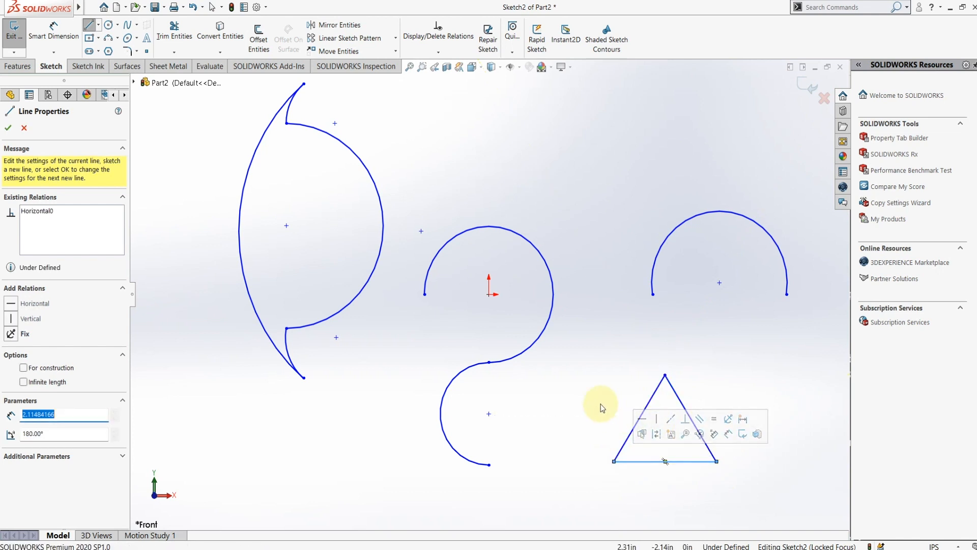
key(Escape)
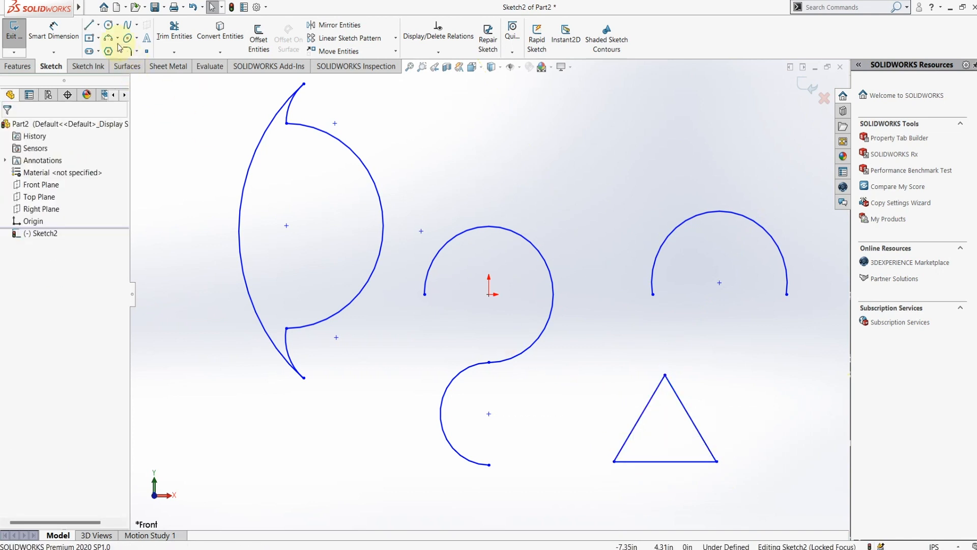
Draw a three-point arc of about 0.59 in radius inside the triangle, from the base midpoint to the right side, touching the left side.
click(119, 40)
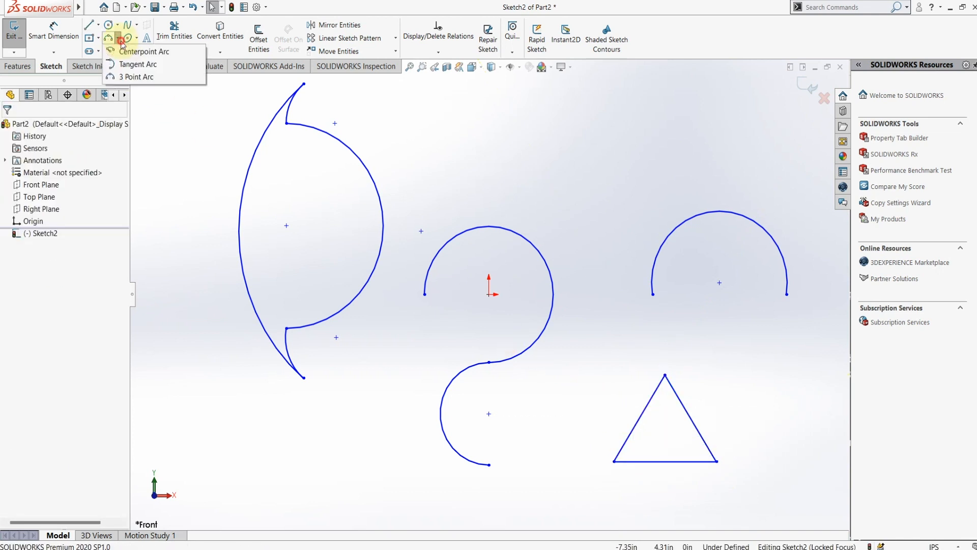
click(128, 78)
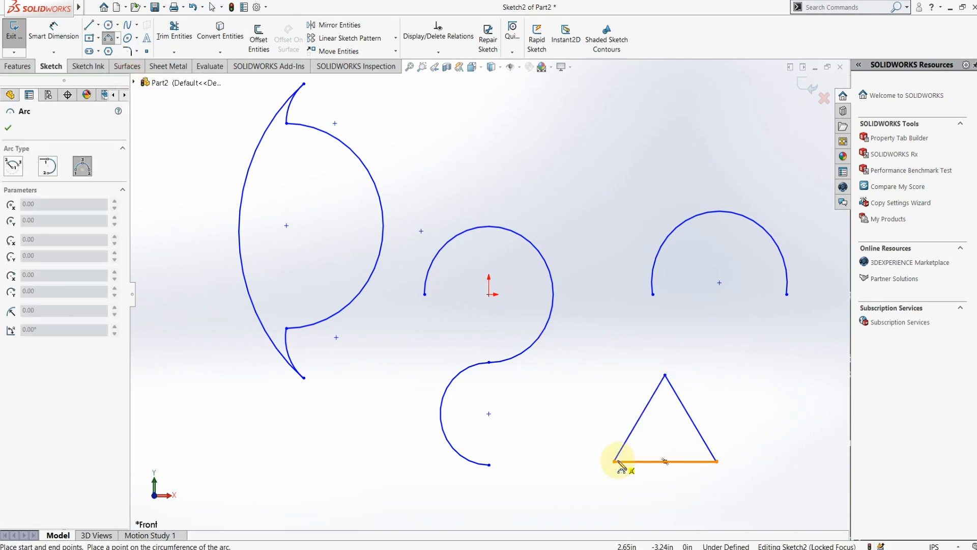
click(665, 461)
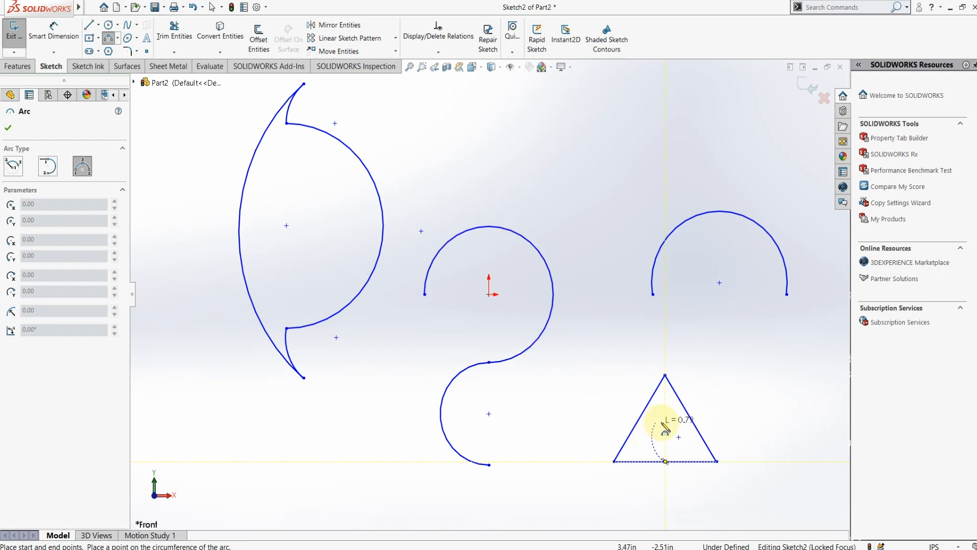
click(691, 417)
click(641, 414)
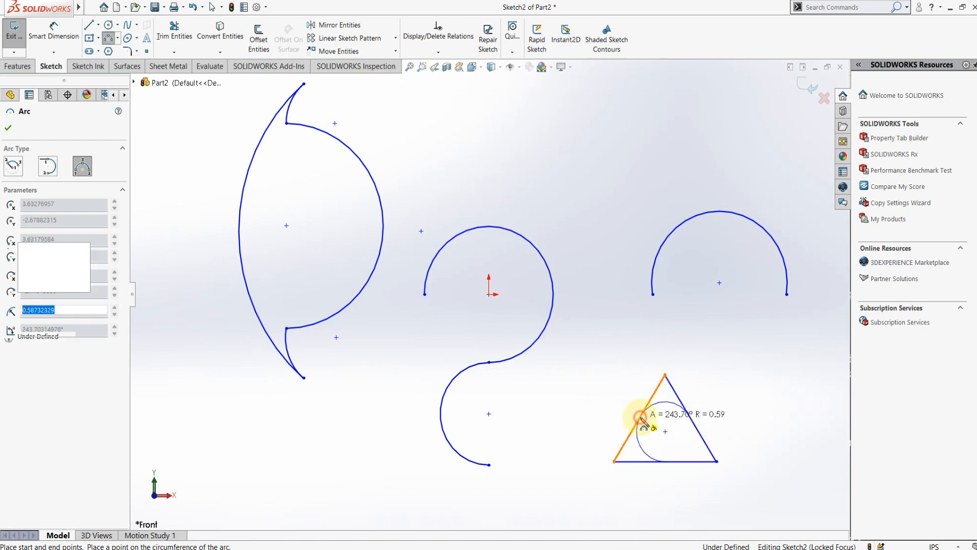
Draw a three-point arc around the triangle from its lower-left vertex to its lower-right vertex, passing through the apex.
click(614, 462)
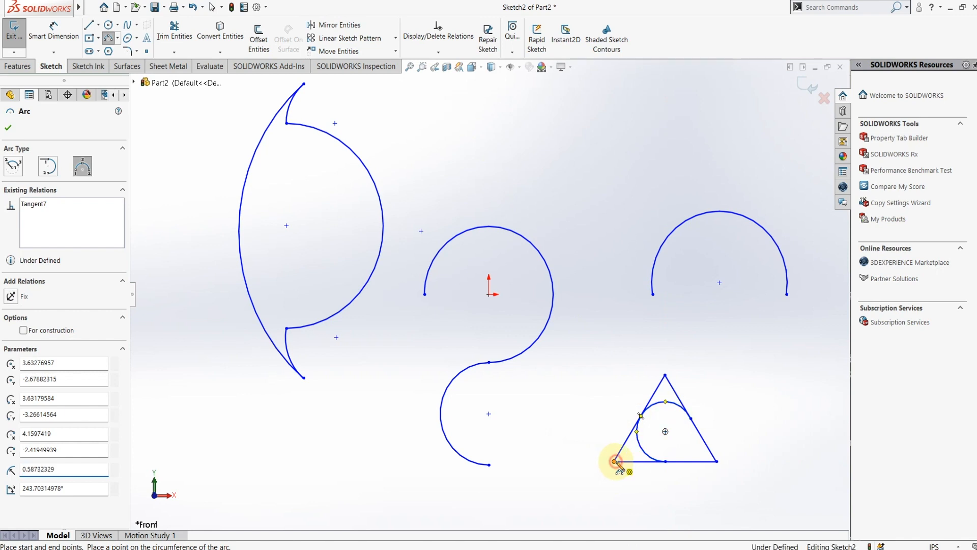
click(718, 461)
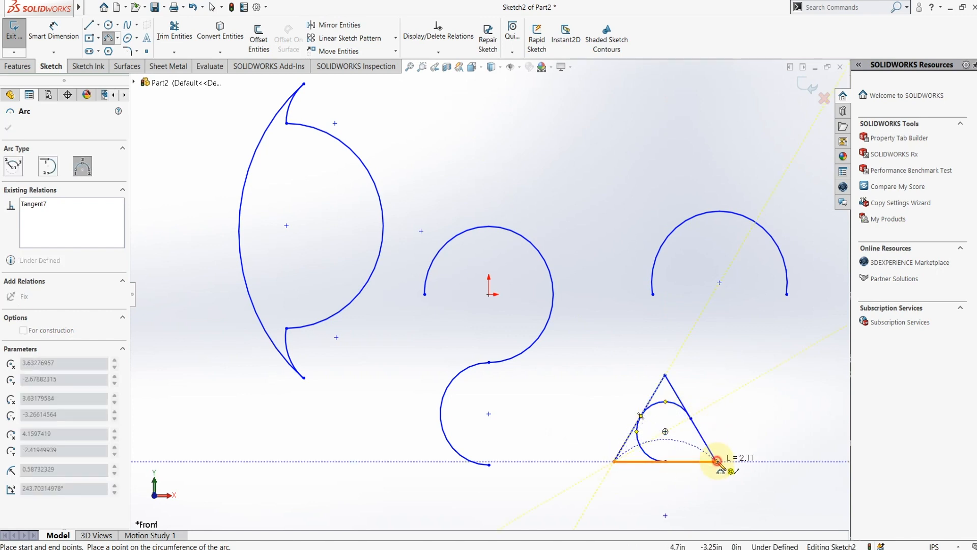
click(665, 375)
key(Escape)
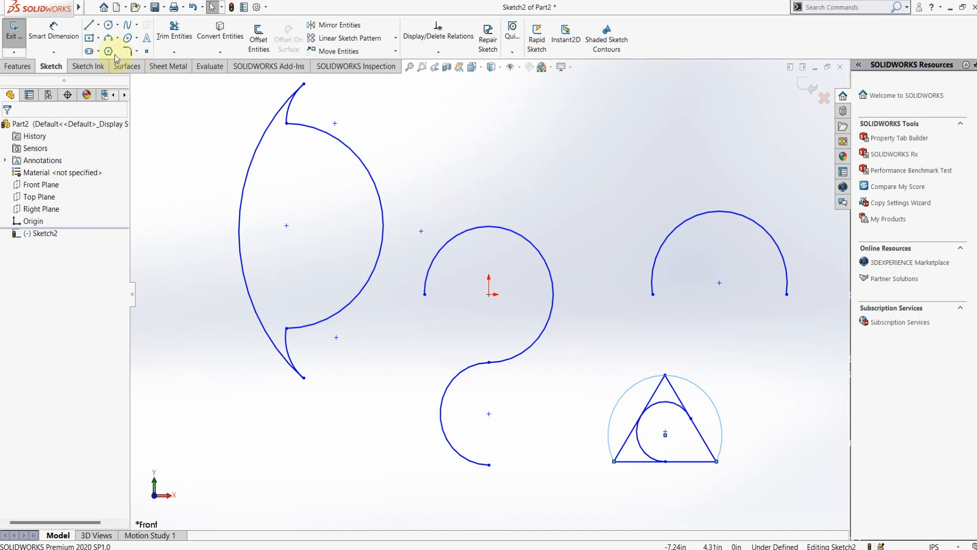
With the Line tool, draw a horizontal line above the origin, a tangent semicircle at its right end, and an equally long line back.
click(92, 28)
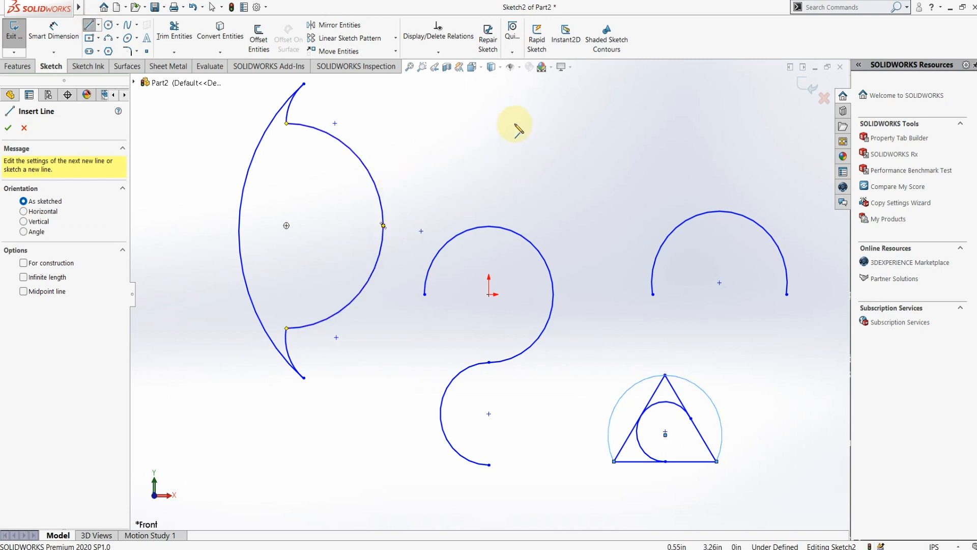
click(510, 106)
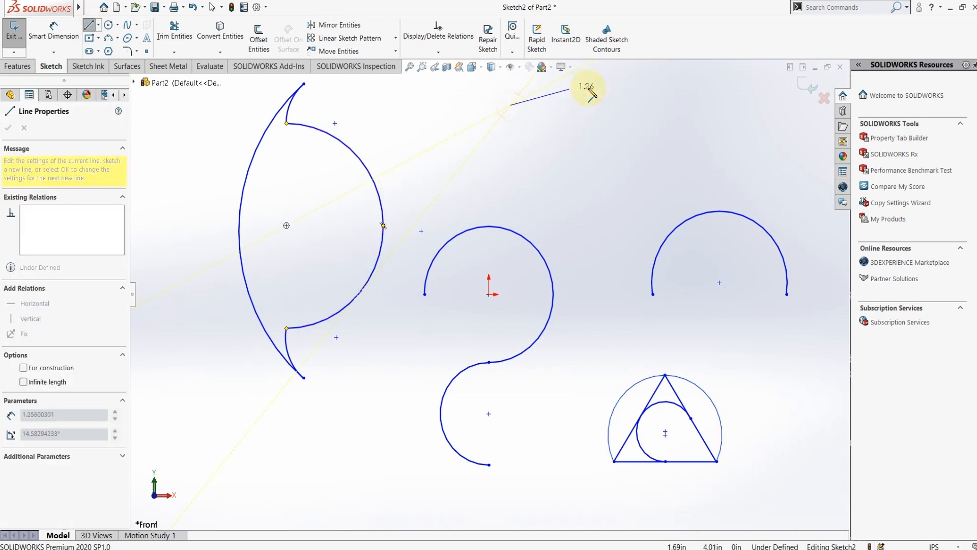
click(643, 104)
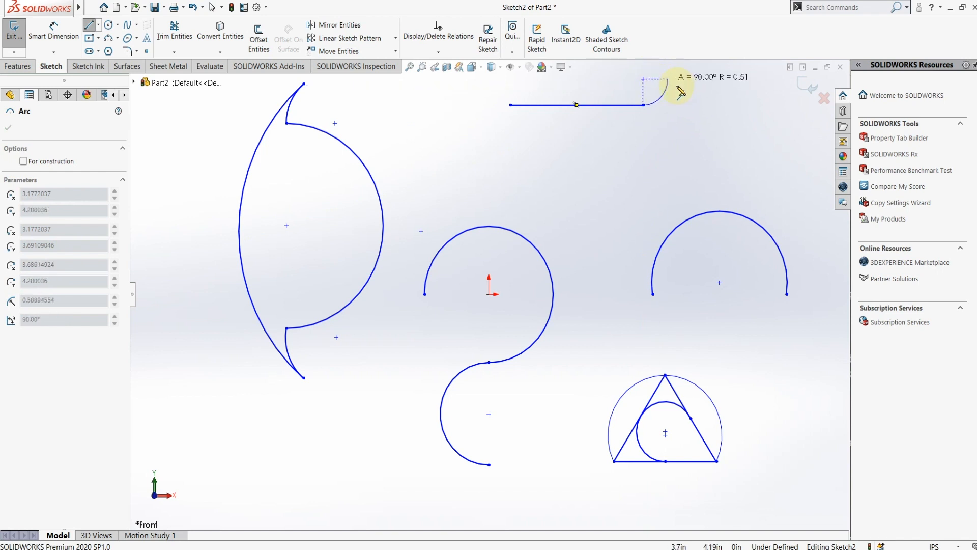
click(642, 166)
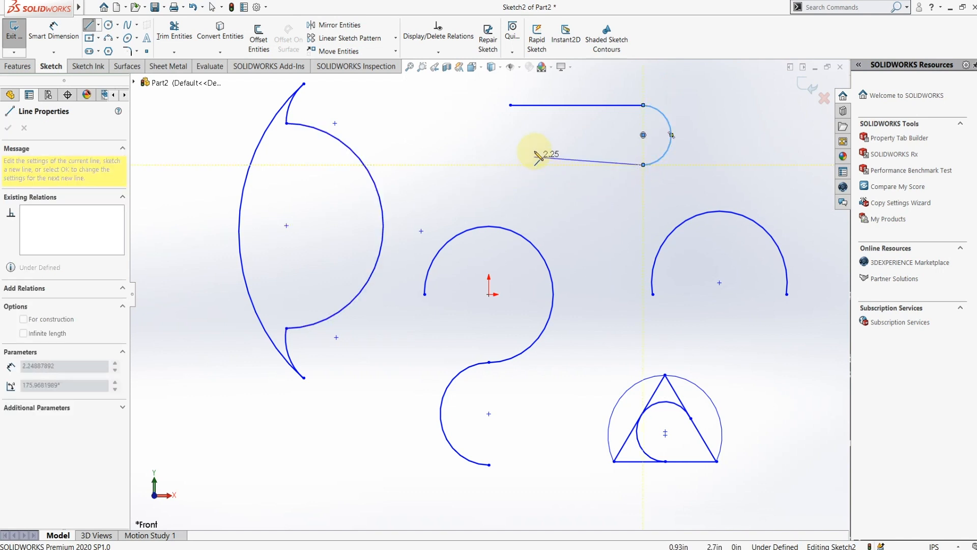
click(511, 165)
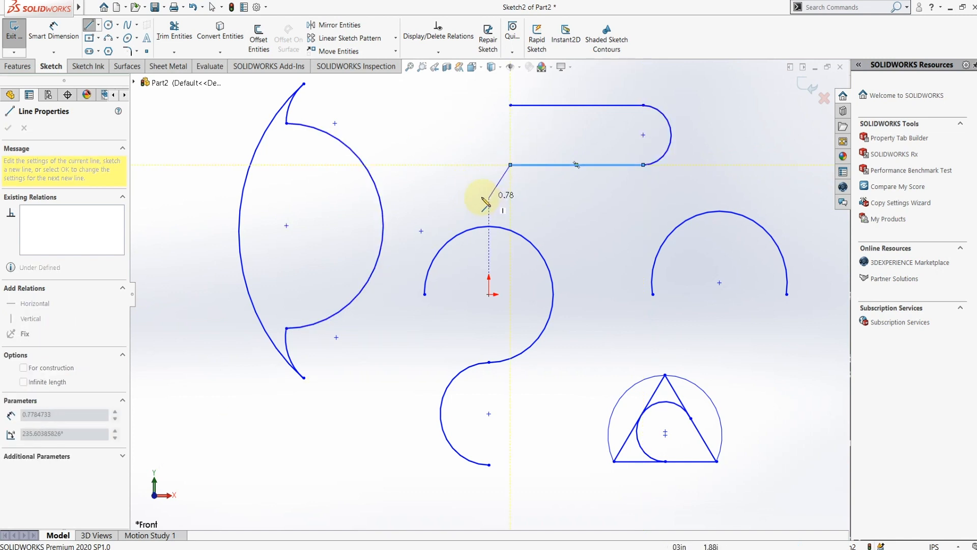
Close the slot profile by switching the running Line tool to a tangent arc that ends at the upper line's left endpoint.
key(a)
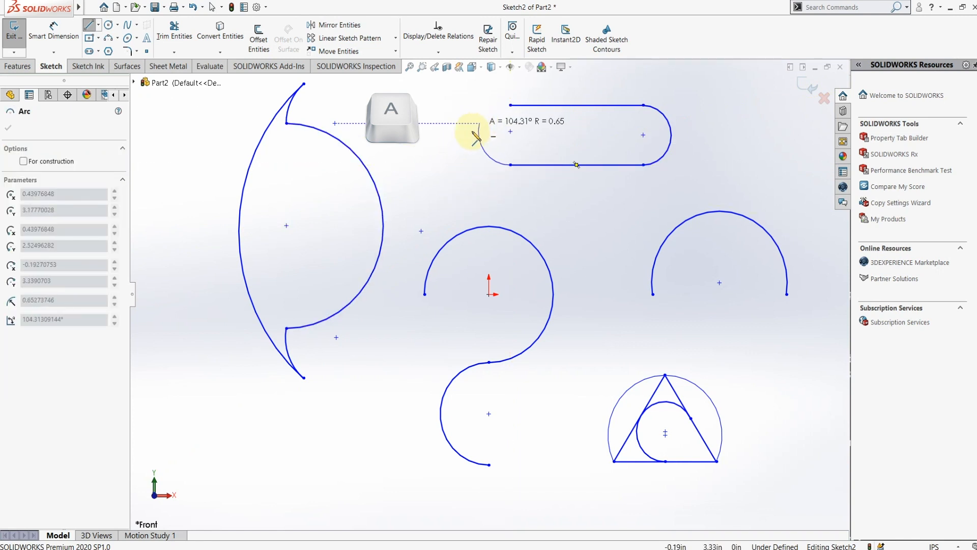
key(a)
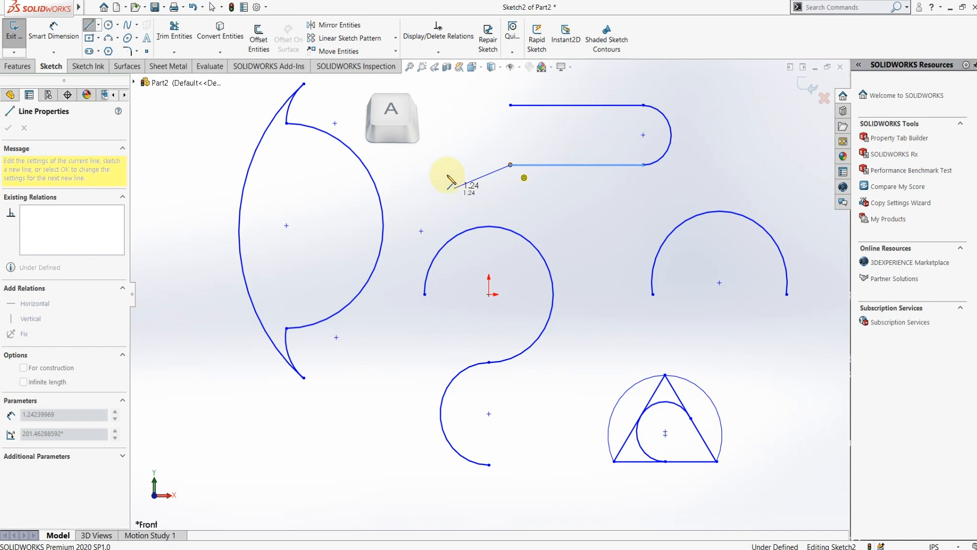
key(a)
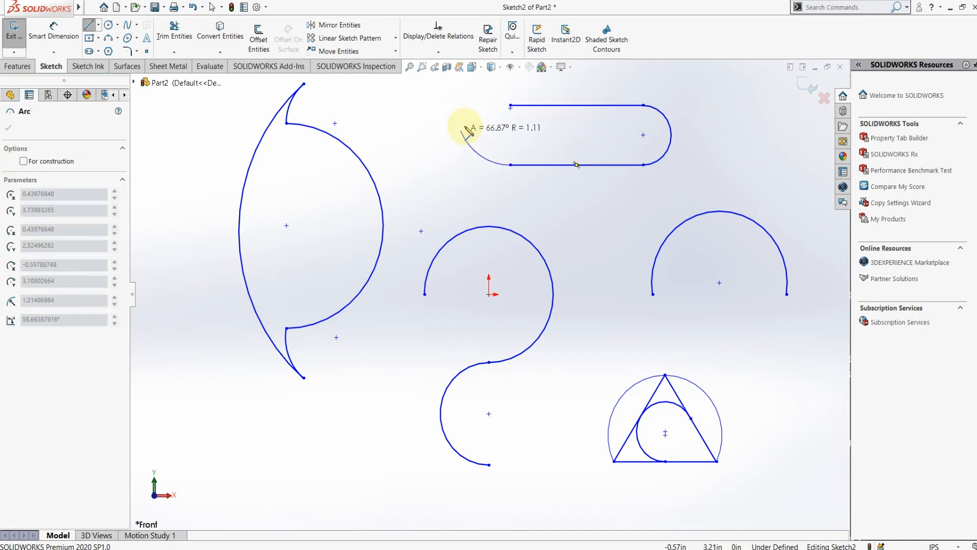
click(510, 106)
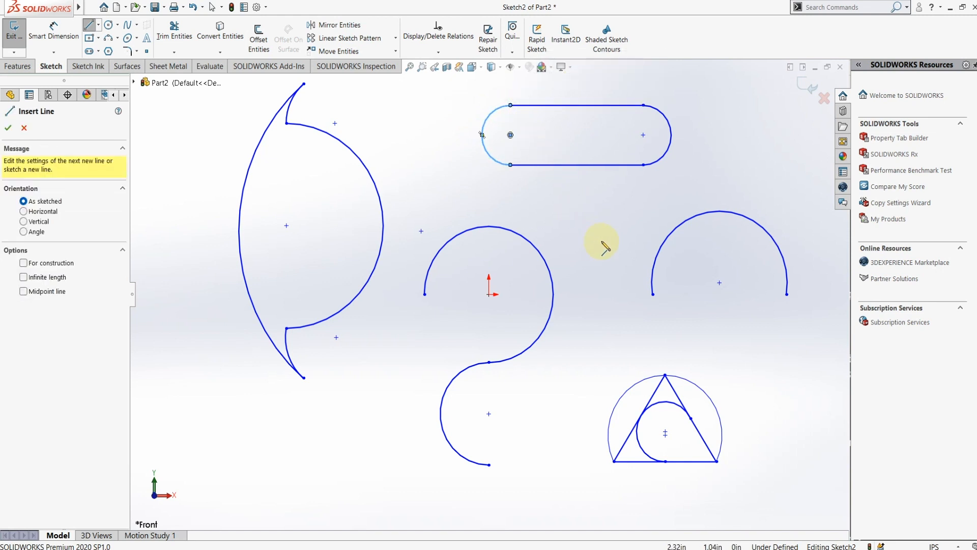
key(Escape)
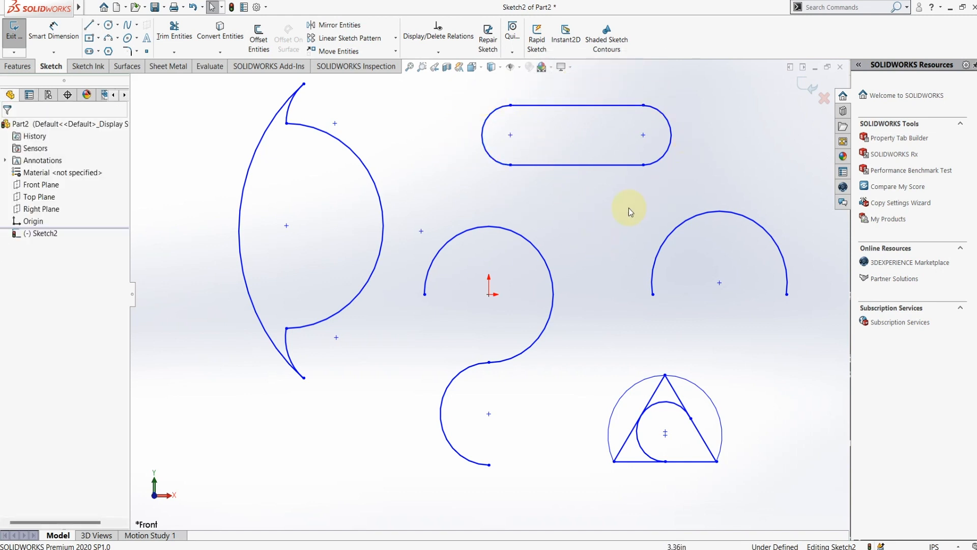